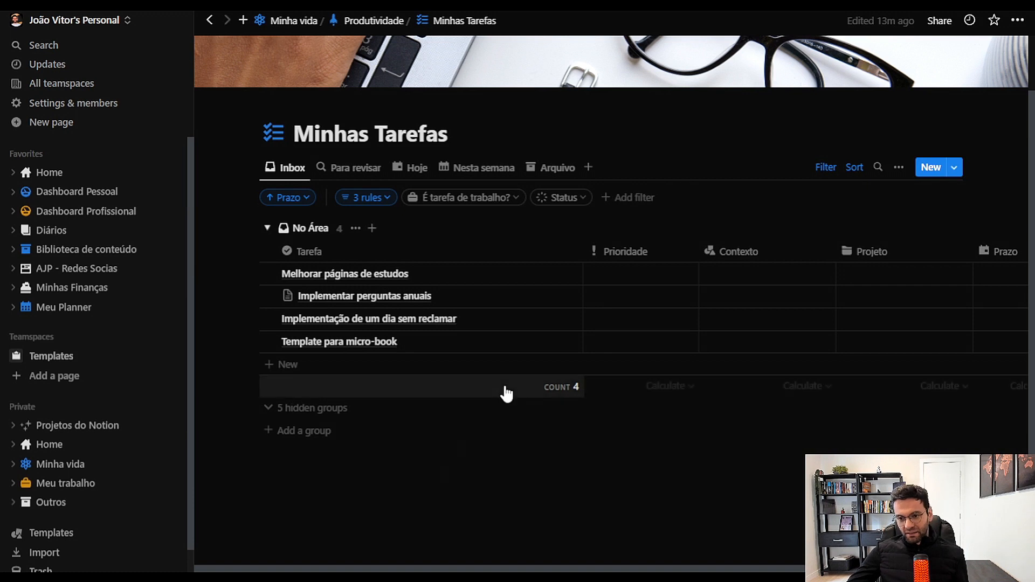
Create a new task in the Inbox view titled "Gravar video para mostrar como eu organizo as minhas tarefas"
left_click(931, 167)
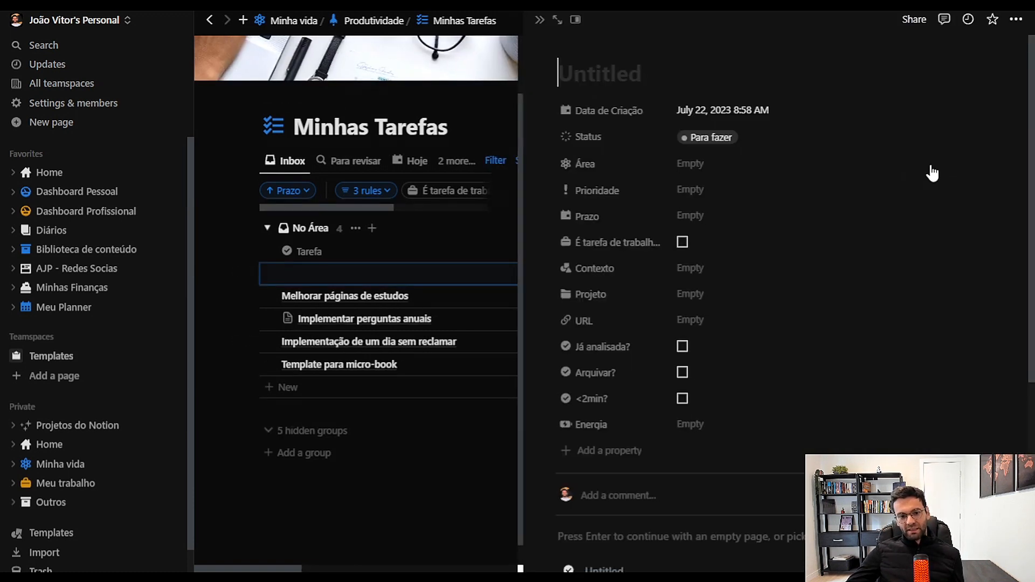
type("Gravar video para ")
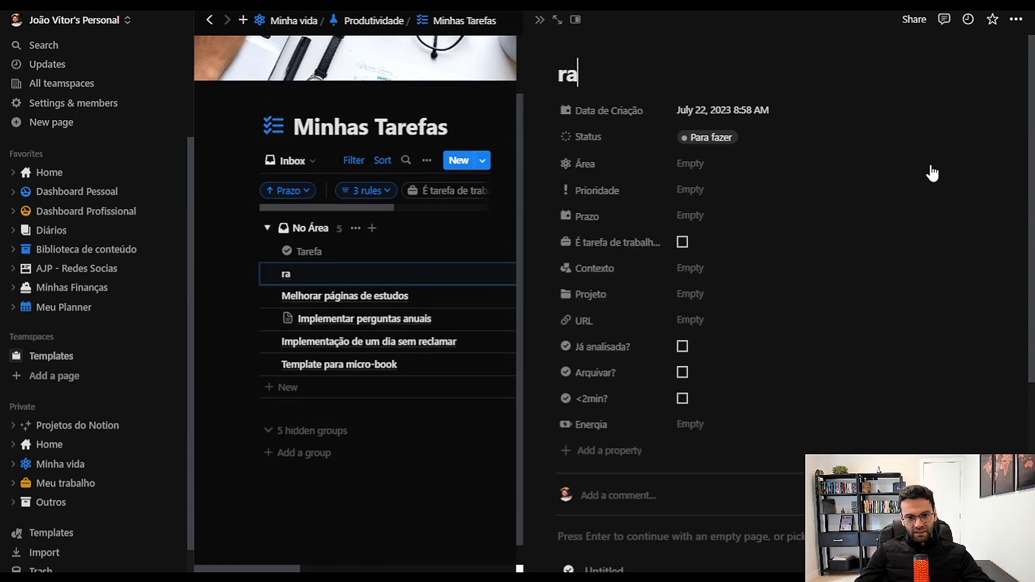
type("mostrar como eu organizo as minhas tarefas")
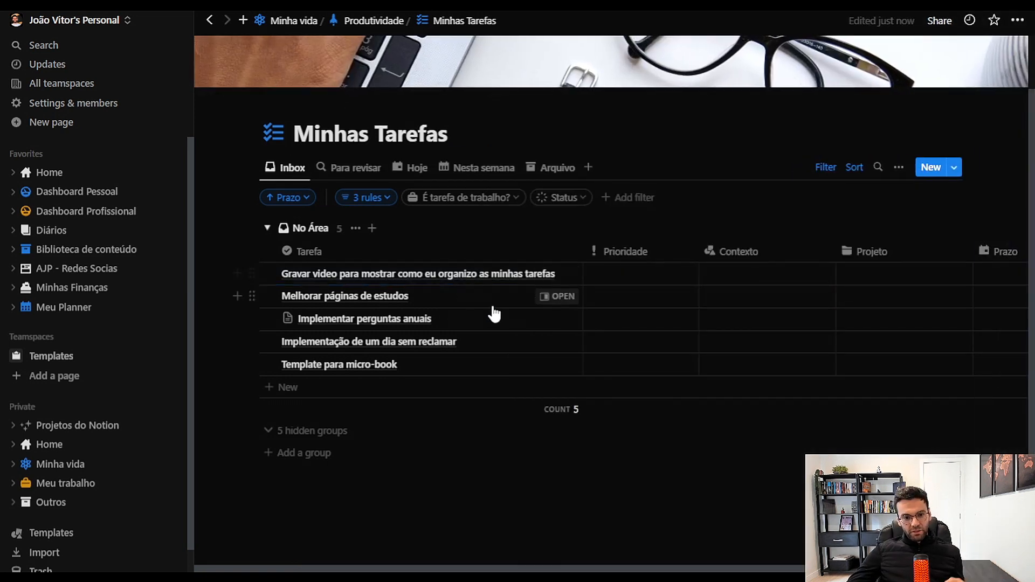
scroll(422, 400, "down", 1)
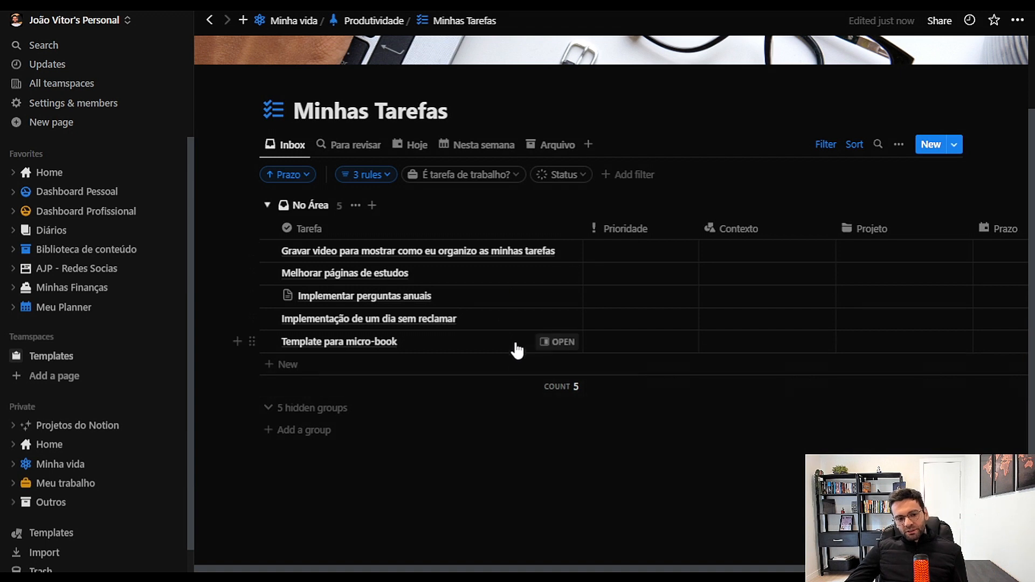
Set the Prioridade of the new video recording task to Média and its Contexto to Sábado de manhã
left_click(632, 259)
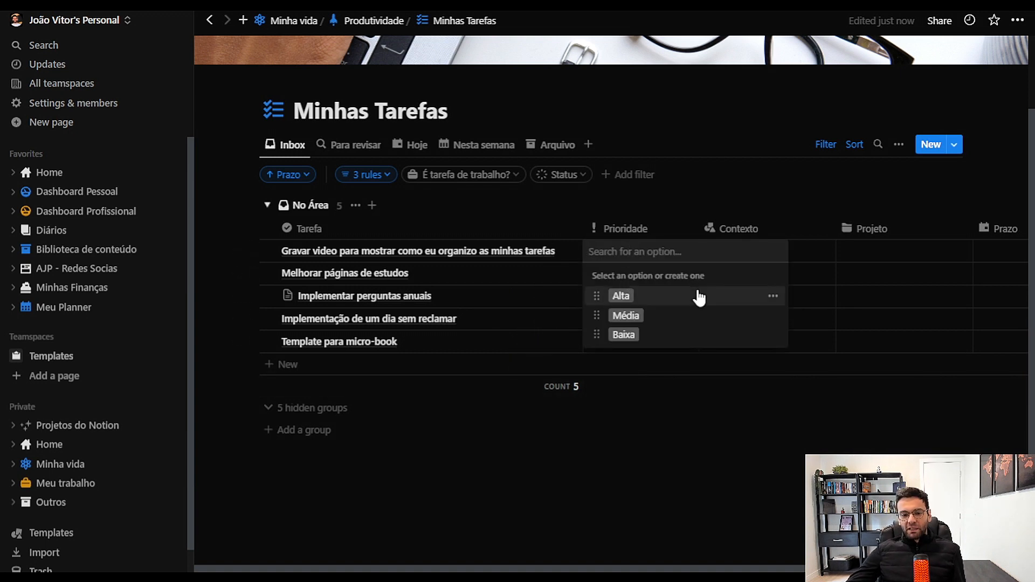
left_click(663, 319)
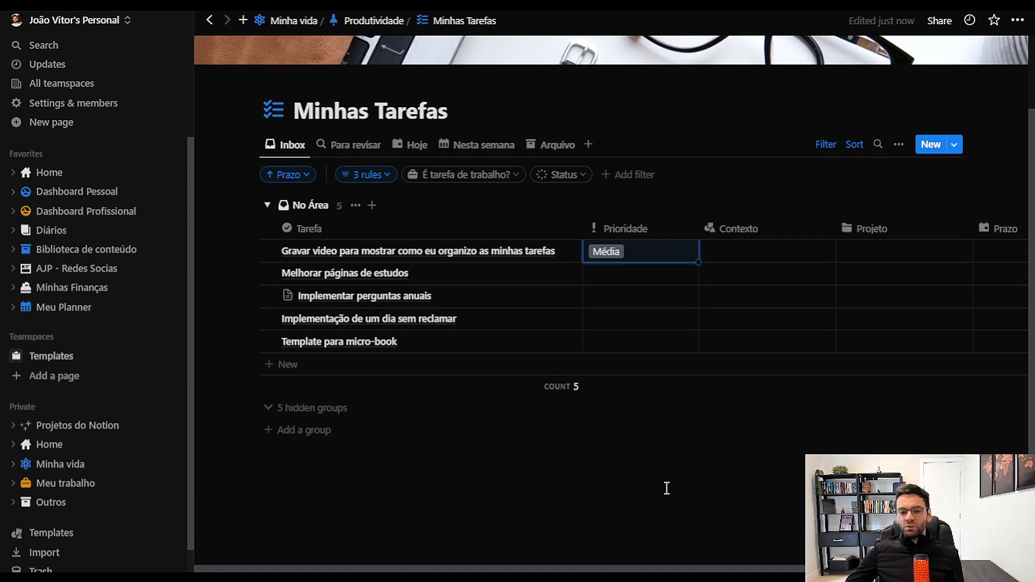
left_click(722, 256)
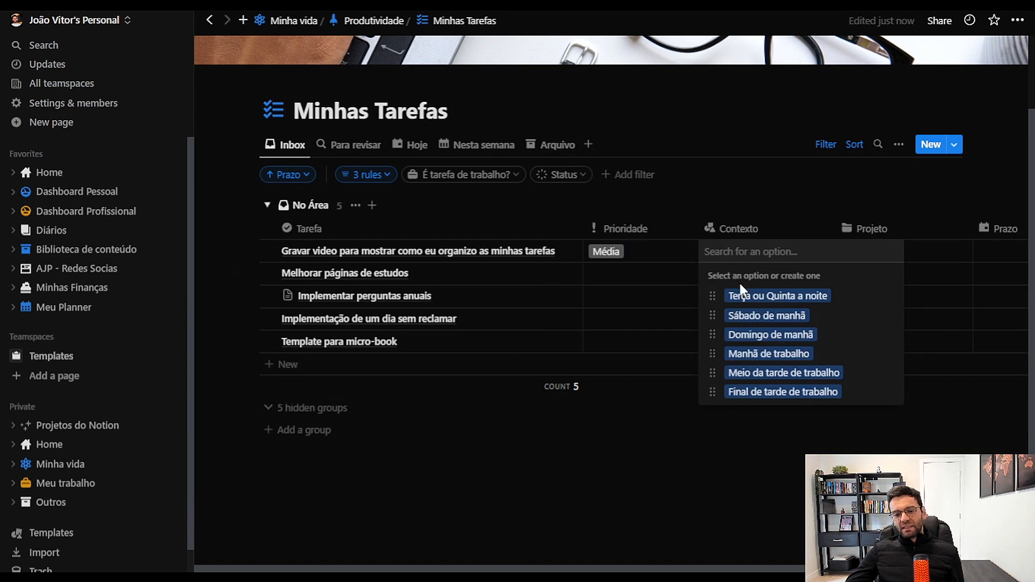
left_click(771, 318)
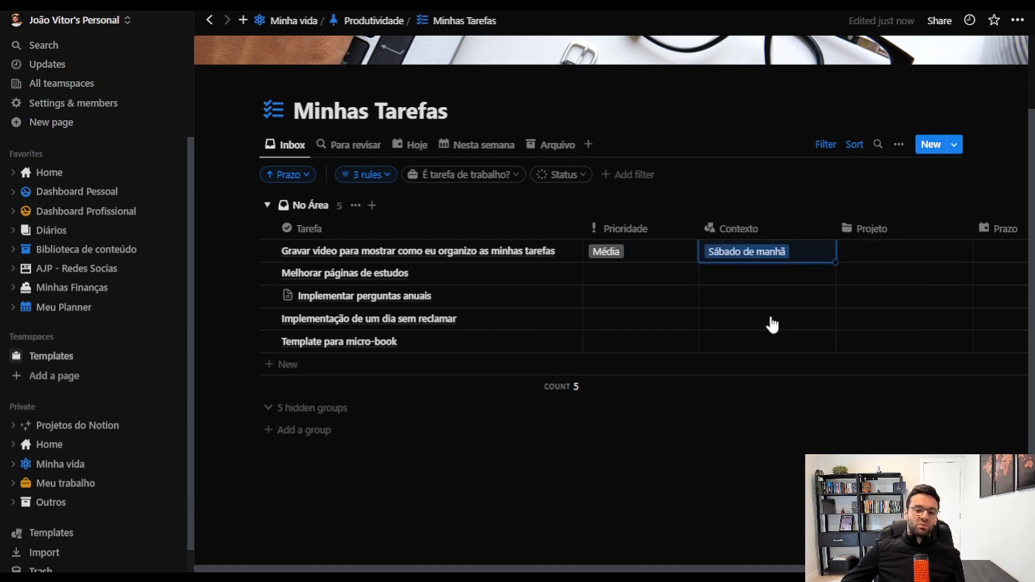
left_click(791, 253)
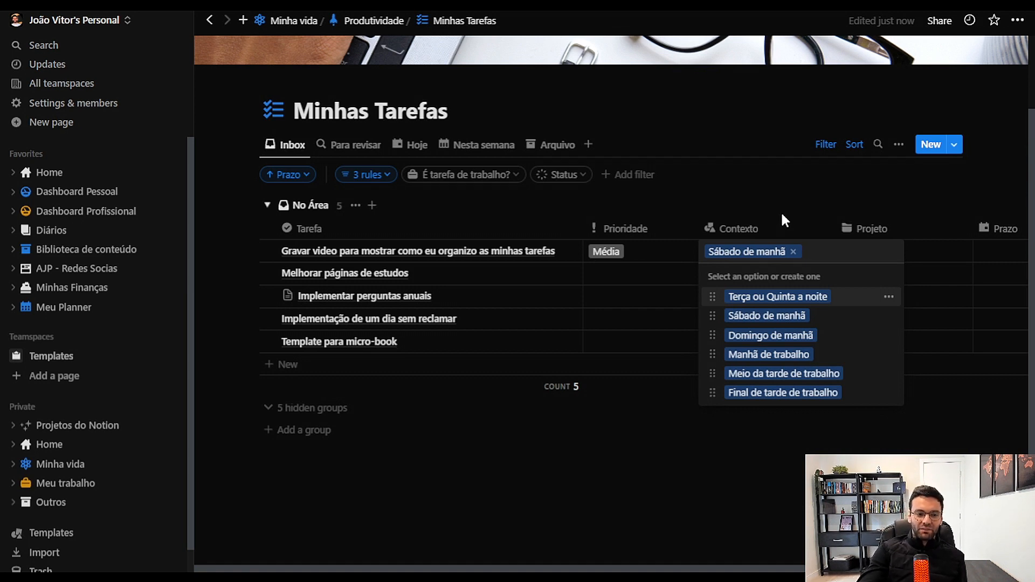
key("Escape")
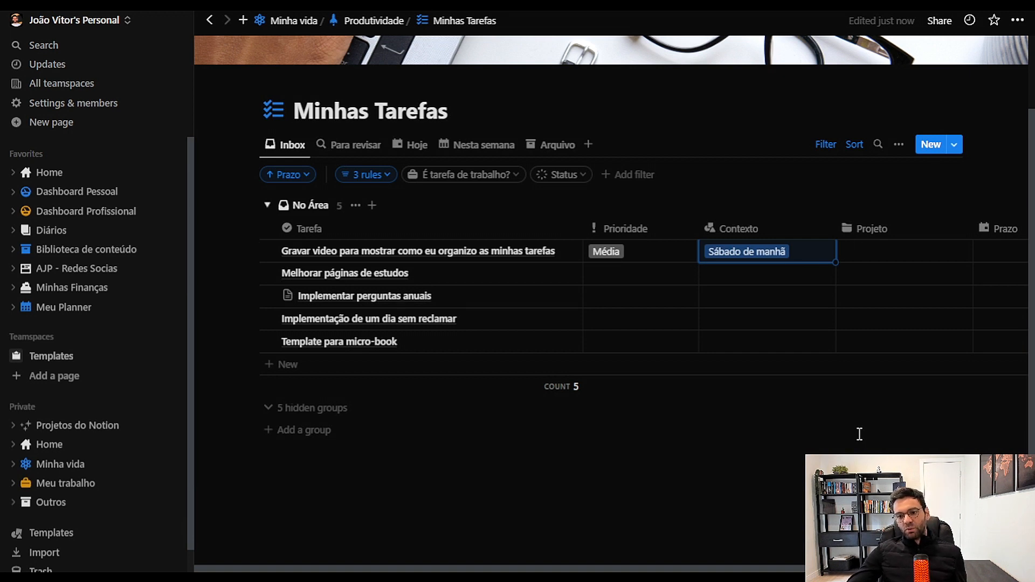
left_click_drag(782, 568, 574, 566)
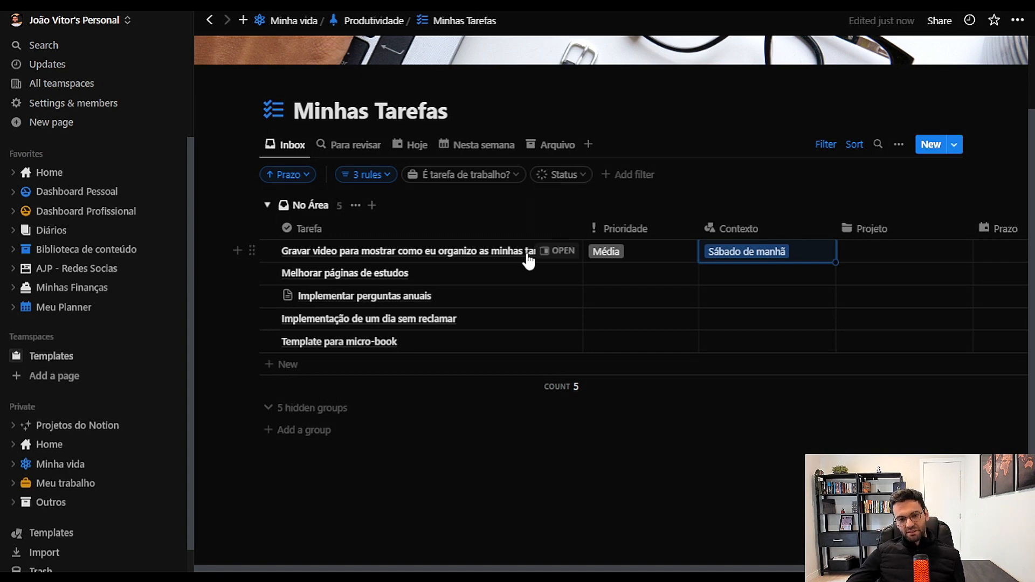
Open the new video recording task, mark it as "Já analisada?" and close its page
left_click(549, 252)
scroll(784, 111, "down", 5)
scroll(781, 115, "up", 5)
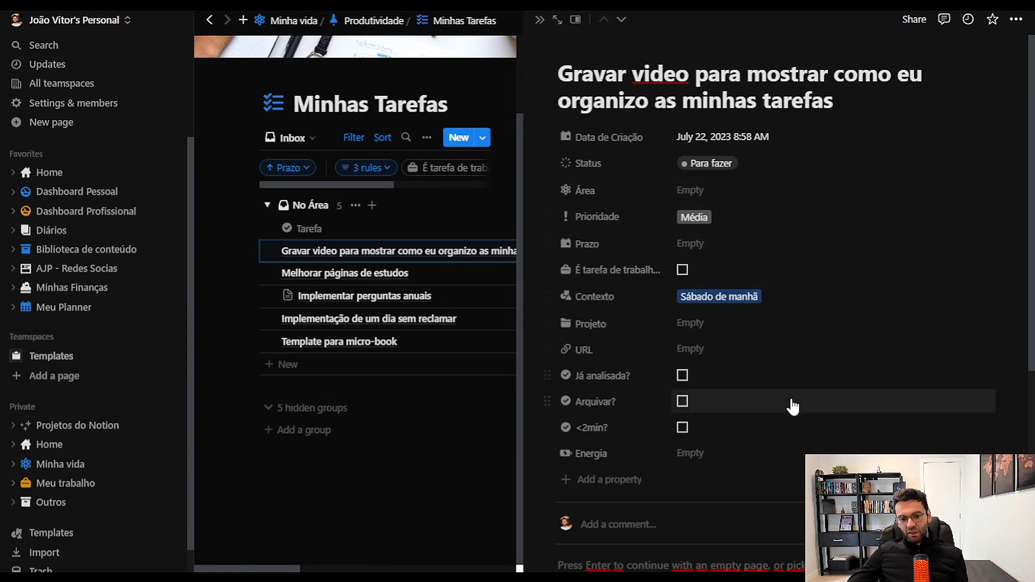
left_click(762, 377)
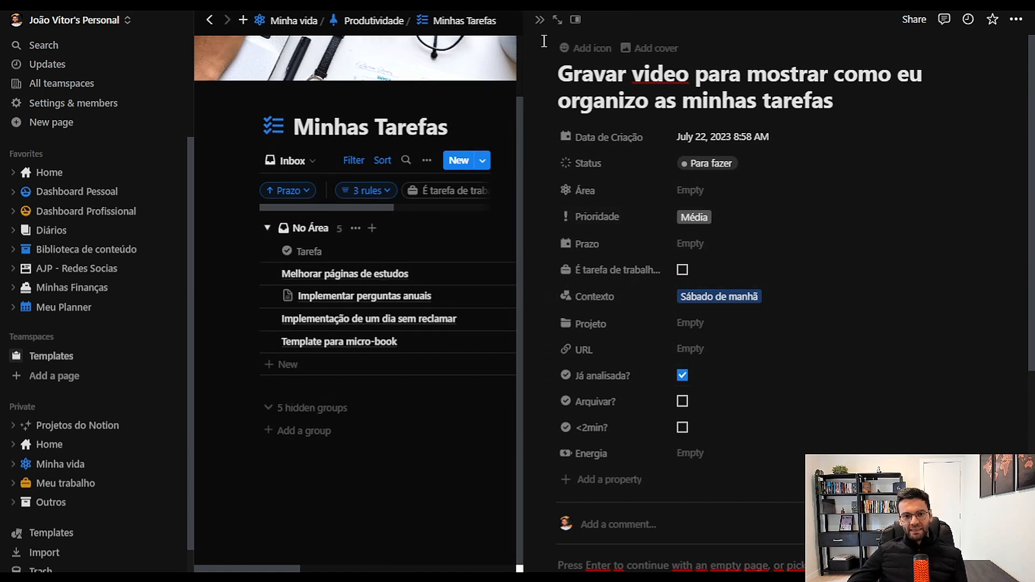
left_click(540, 20)
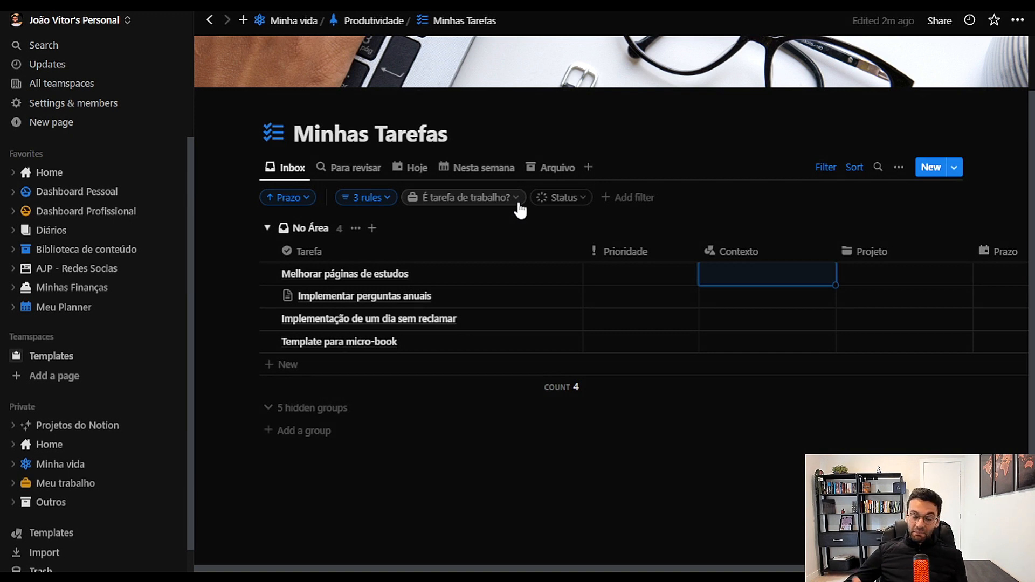
Review the Para revisar view, examining the area groups and the Aprendizado tasks with their priority, energy, context and project properties
left_click(353, 167)
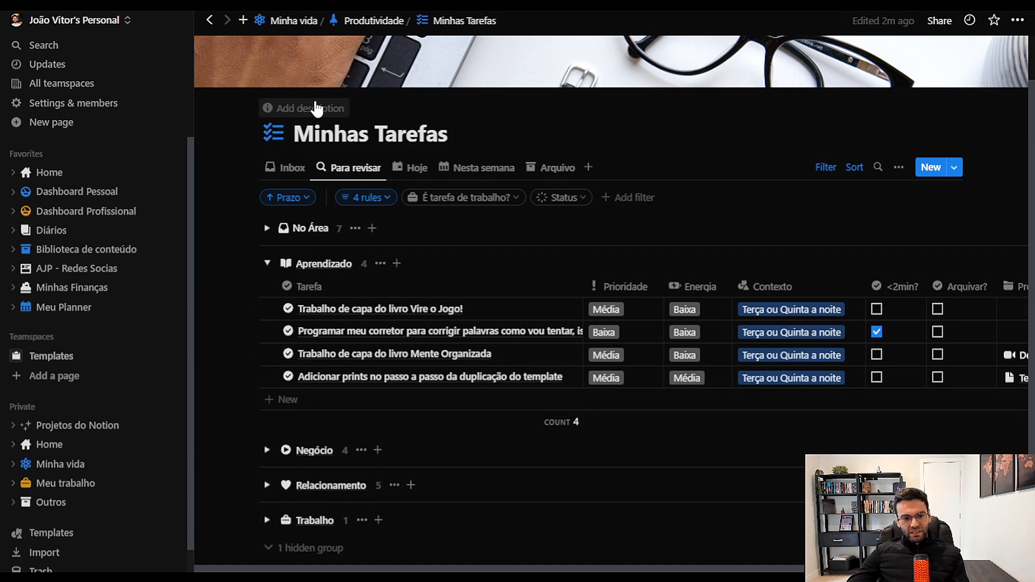
scroll(620, 291, "down", 3)
scroll(617, 293, "up", 4)
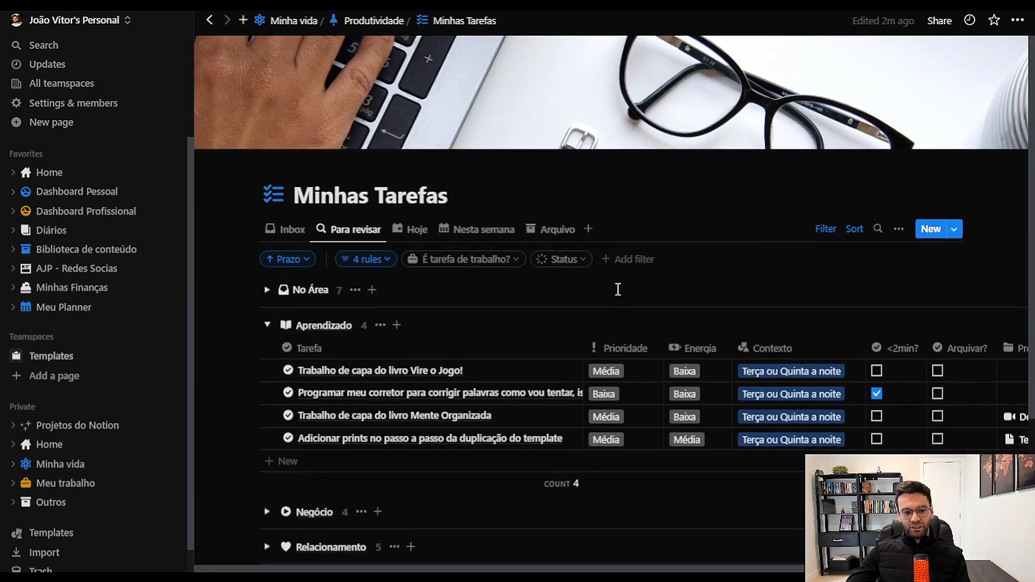
scroll(618, 289, "down", 3)
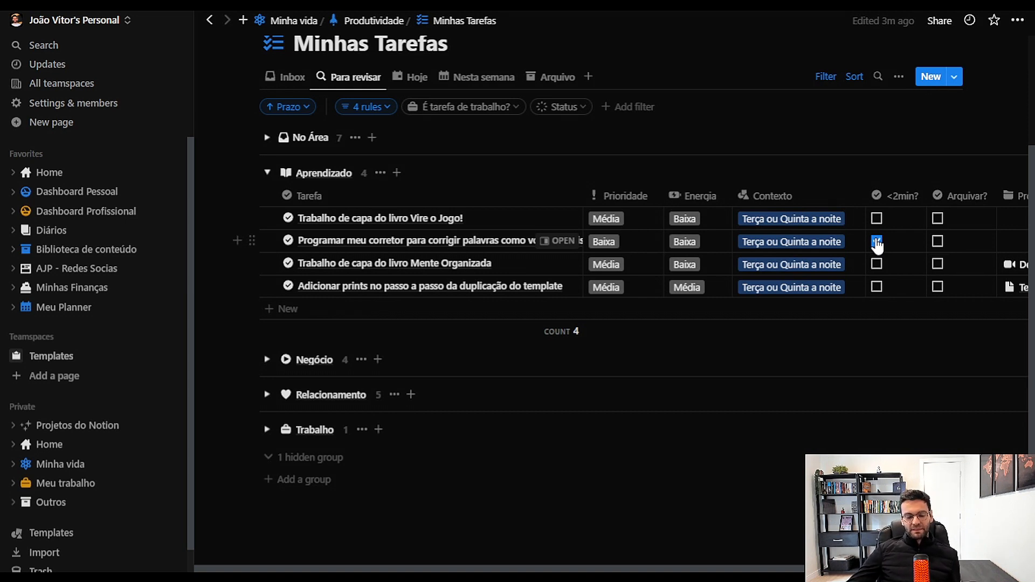
scroll(682, 366, "right", 1)
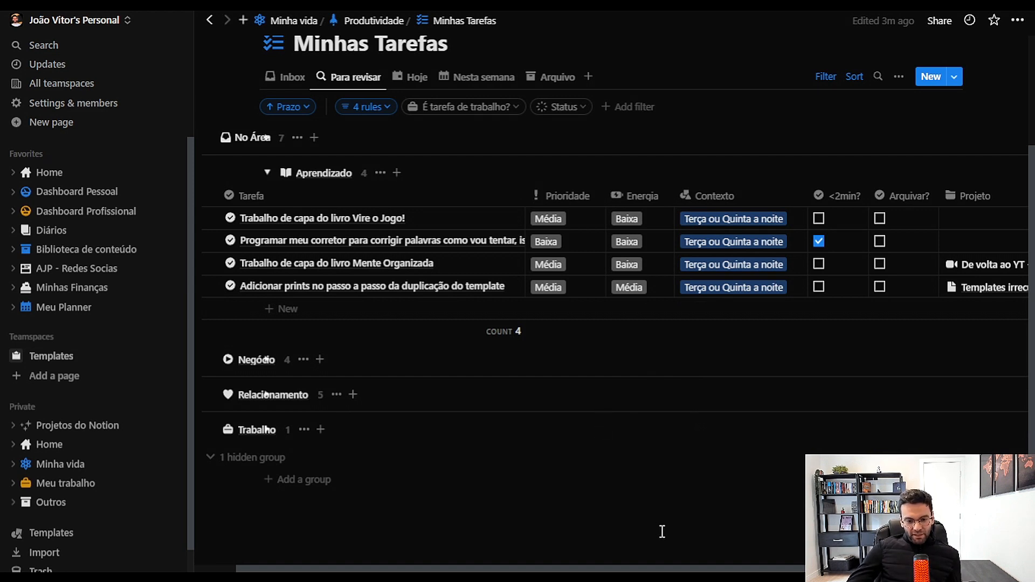
scroll(676, 561, "down", 1)
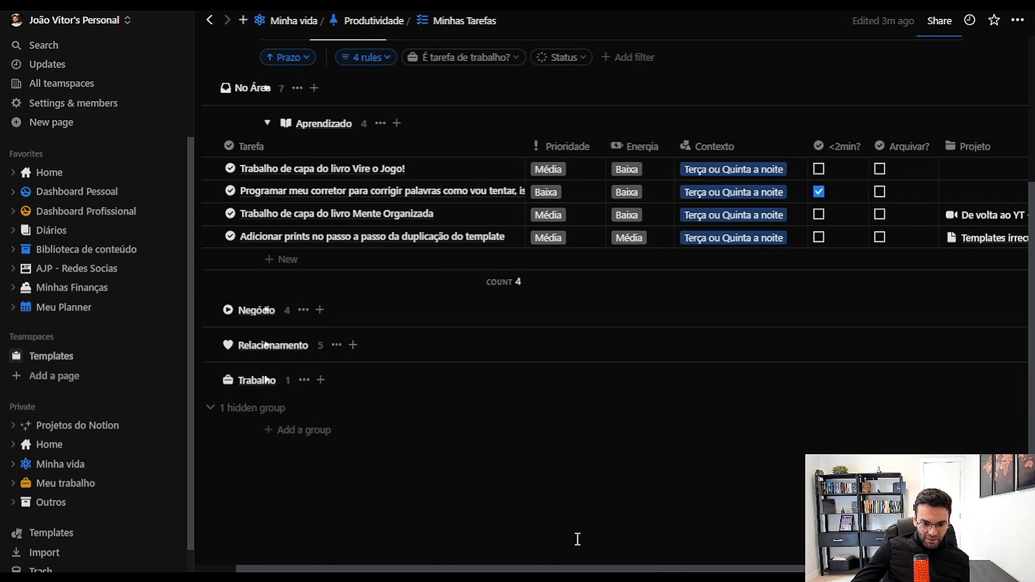
scroll(571, 556, "left", 1)
scroll(388, 291, "up", 3)
scroll(367, 189, "down", 2)
scroll(371, 199, "down", 1)
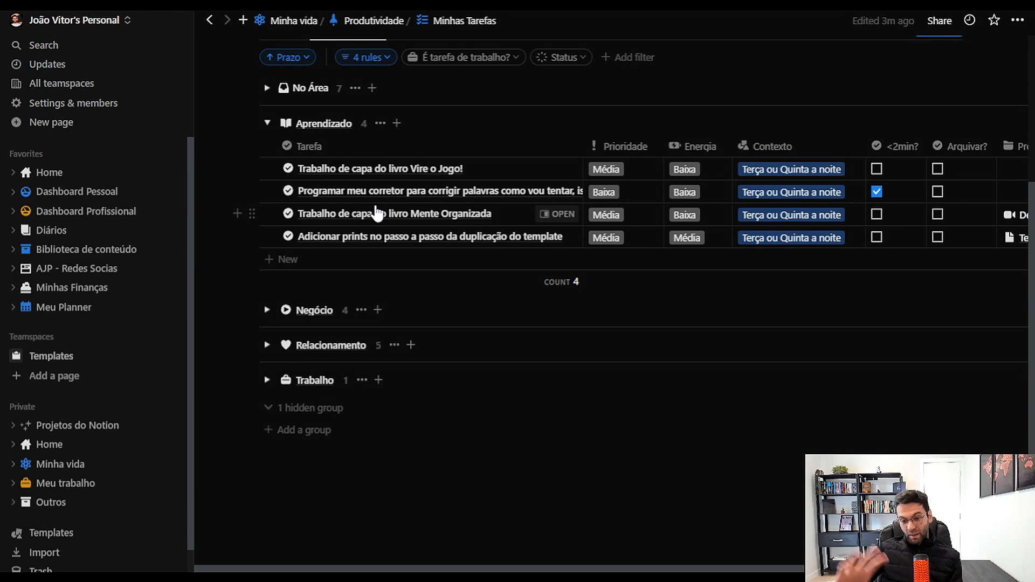
scroll(231, 301, "up", 3)
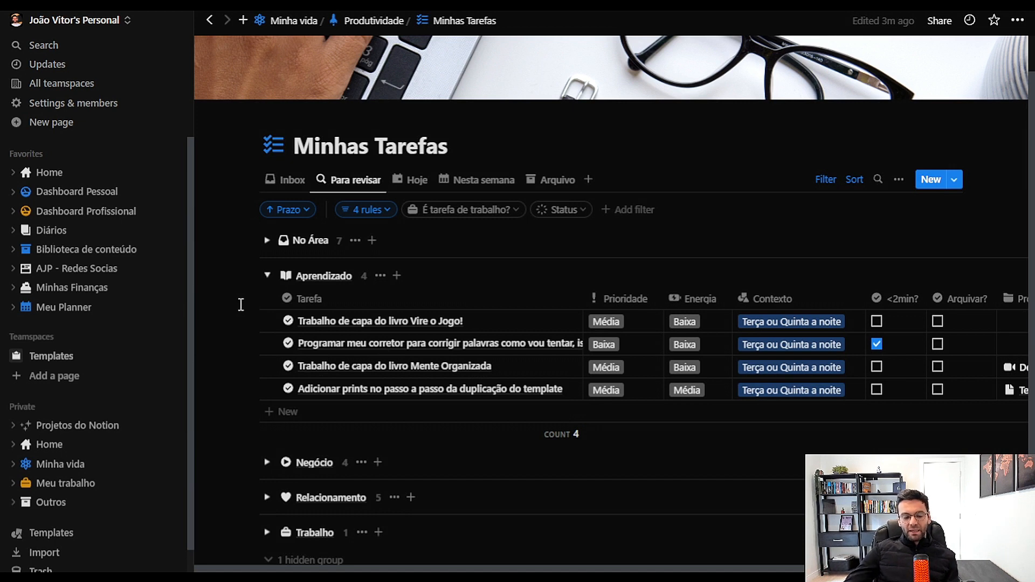
scroll(242, 303, "down", 2)
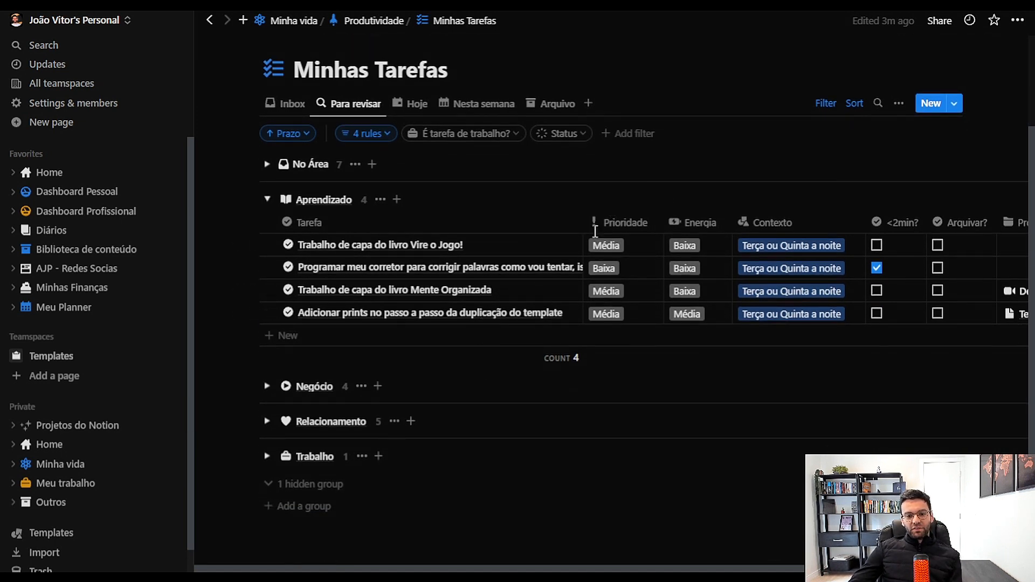
Set the Prazo of the task "Trabalho de capa do livro Vire o Jogo!" to July 28, 2023 and close its page
left_click(568, 246)
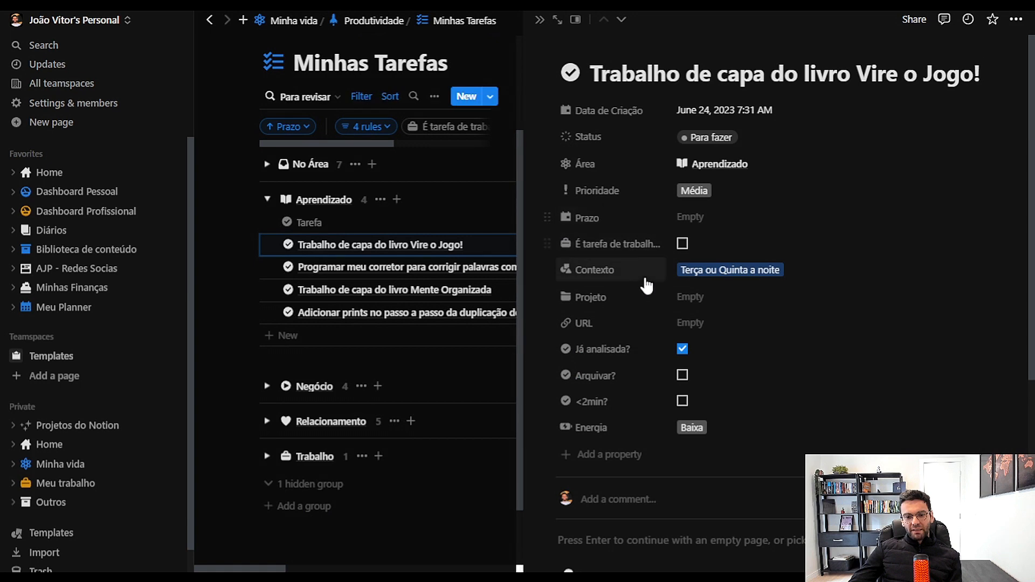
left_click(686, 220)
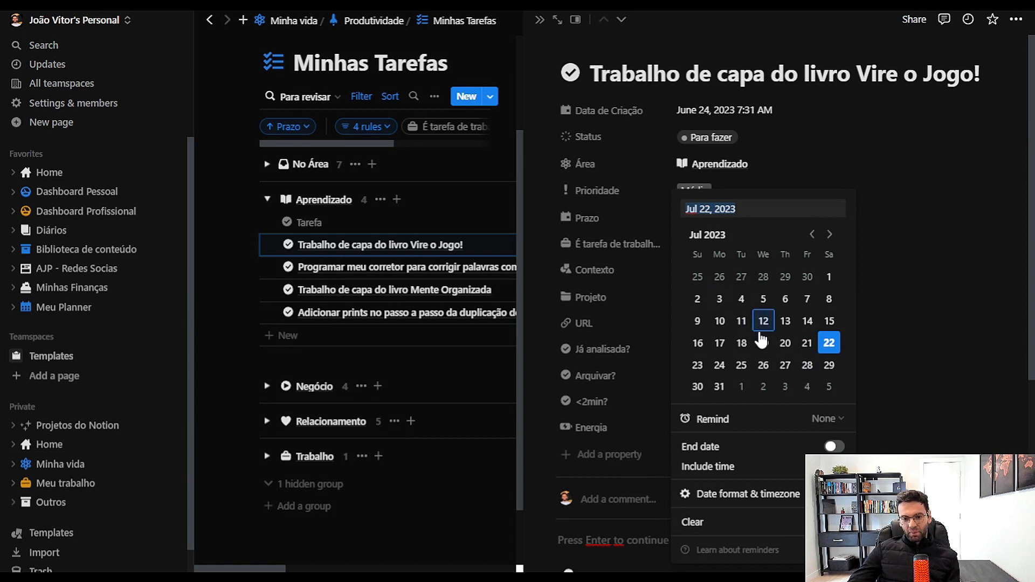
left_click(806, 365)
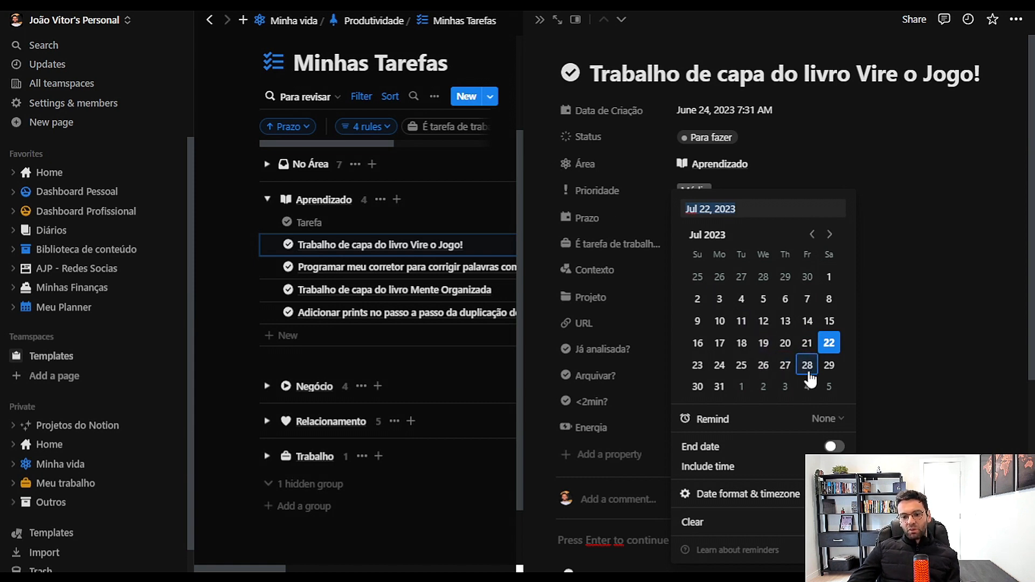
left_click(540, 22)
left_click(540, 22)
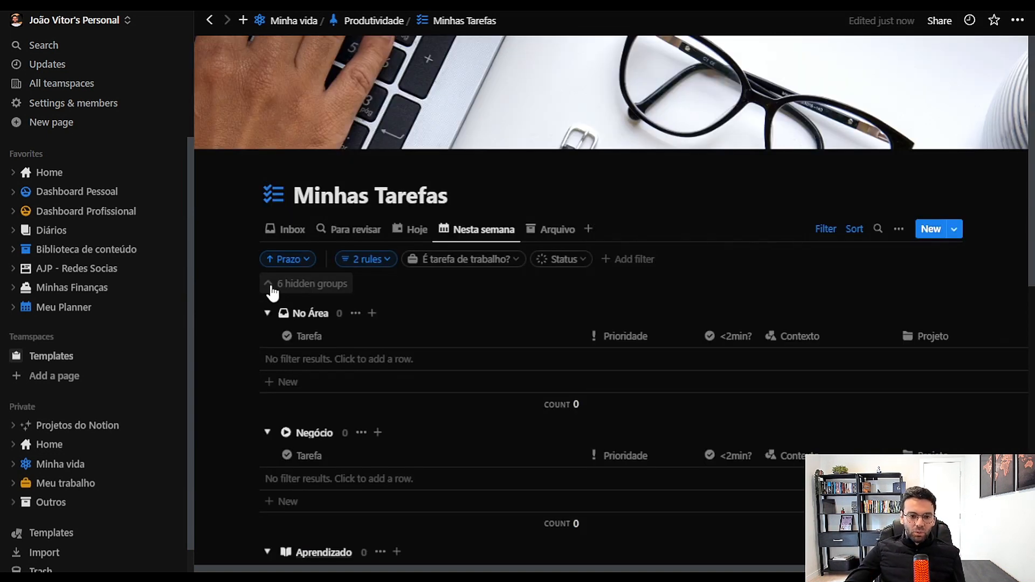
Examine the expanded area groups in the Nesta semana view and the tasks listed in the Hoje view
scroll(282, 293, "down", 10)
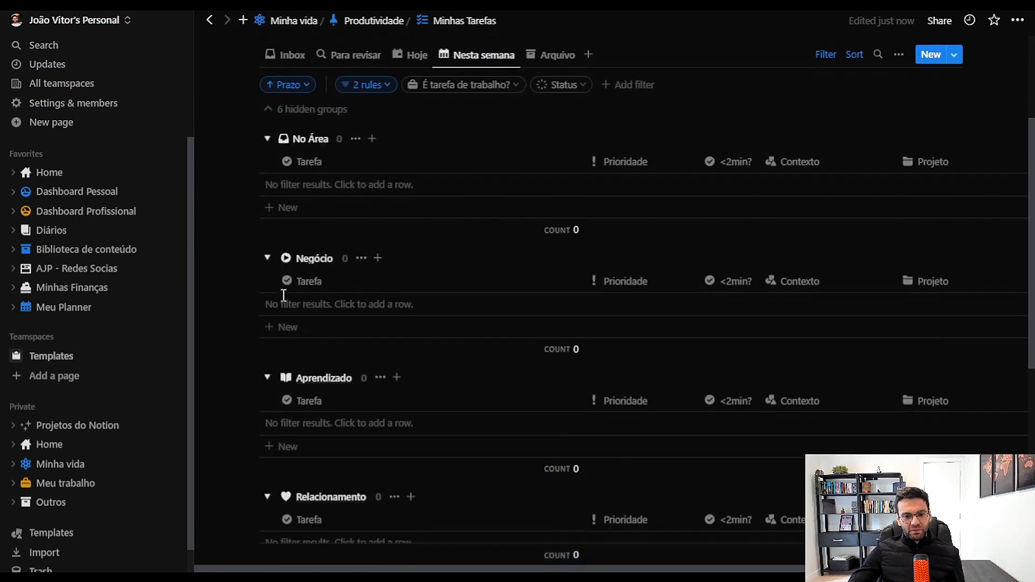
scroll(284, 295, "up", 10)
scroll(284, 296, "down", 10)
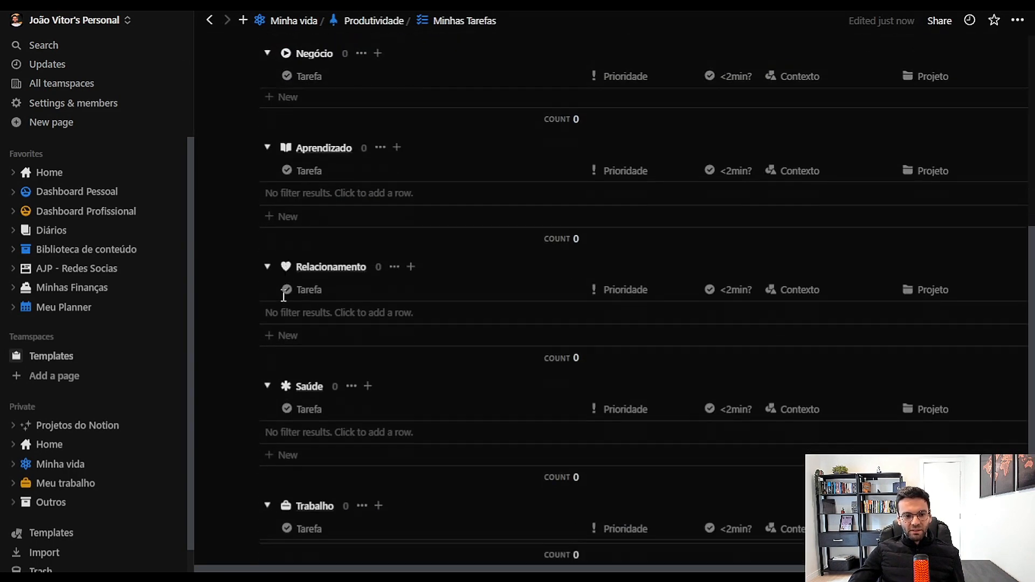
scroll(284, 295, "up", 9)
scroll(284, 295, "up", 1)
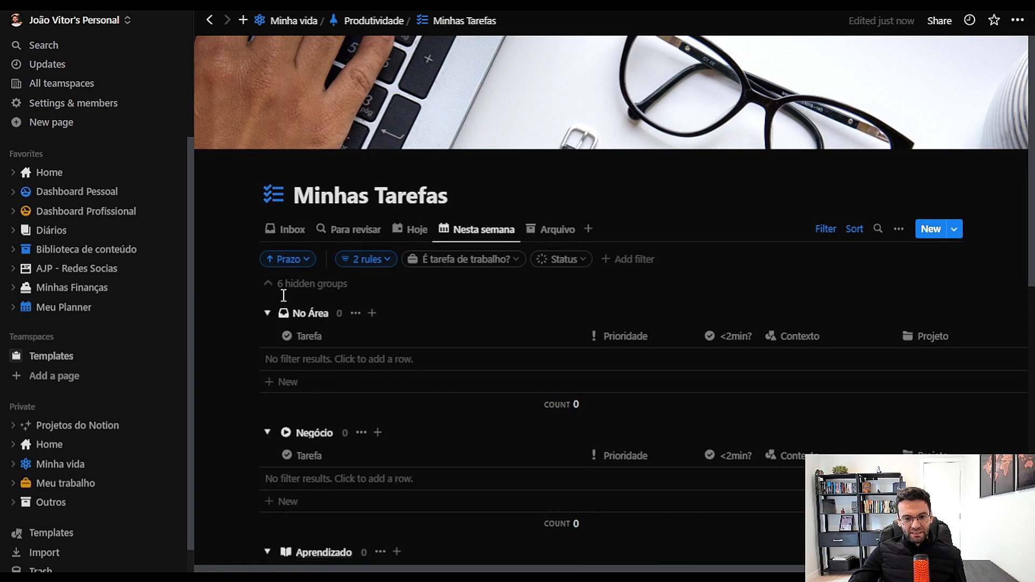
left_click(409, 237)
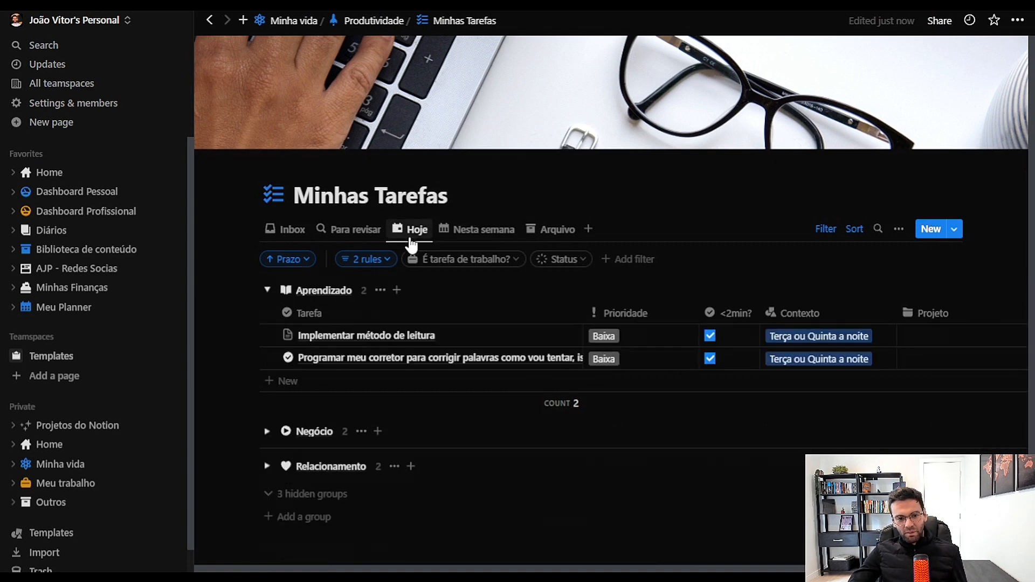
scroll(353, 377, "down", 2)
scroll(351, 329, "up", 2)
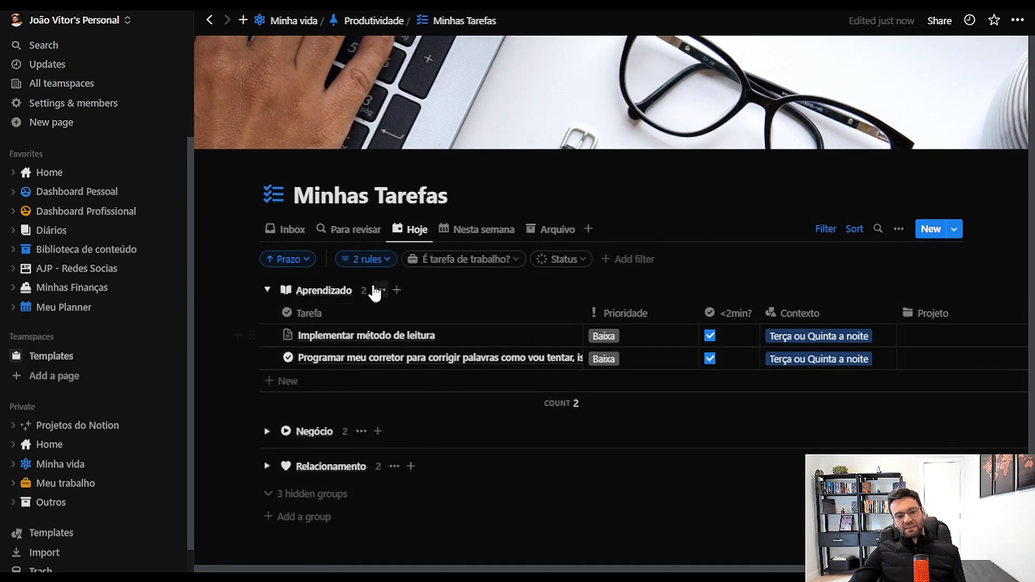
Return to the Nesta semana view and expand its hidden groups to look through each area
left_click(455, 229)
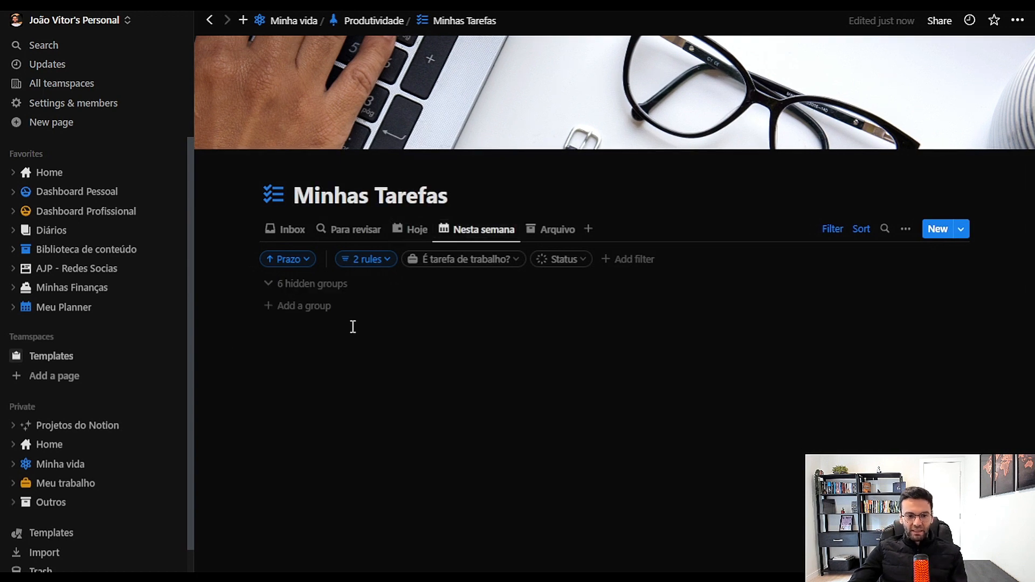
left_click(336, 286)
scroll(351, 283, "down", 5)
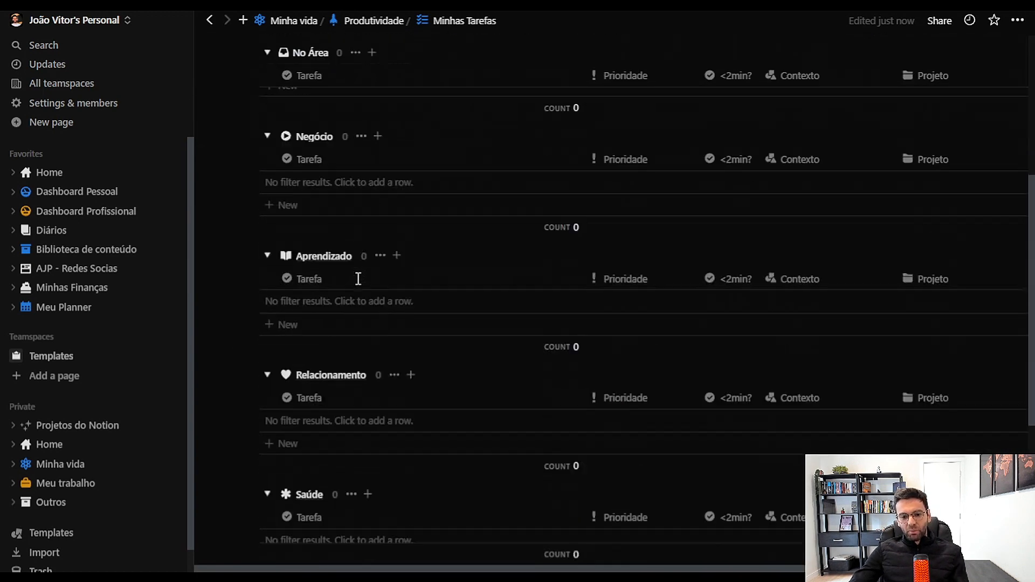
scroll(358, 279, "down", 4)
scroll(358, 279, "up", 8)
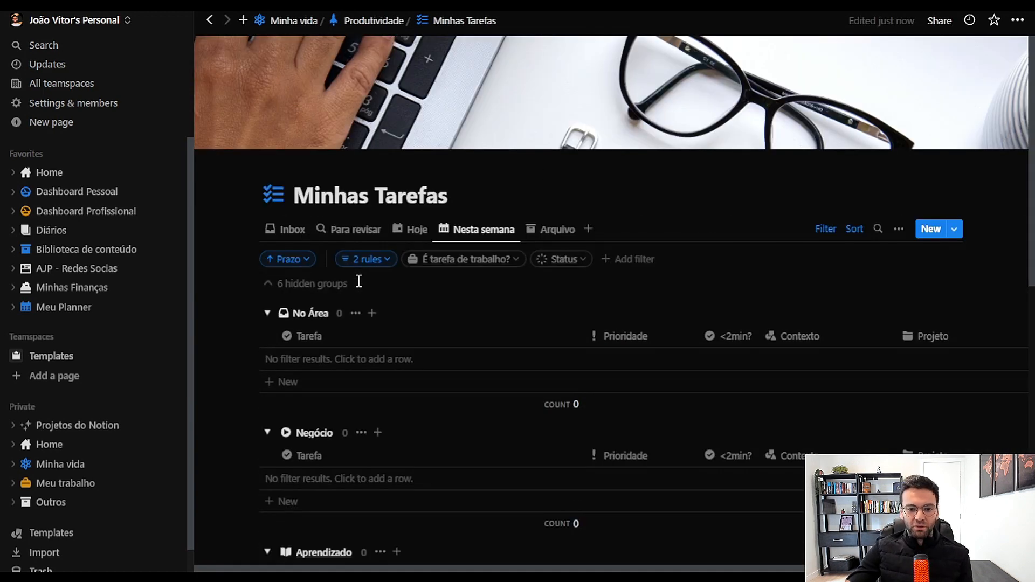